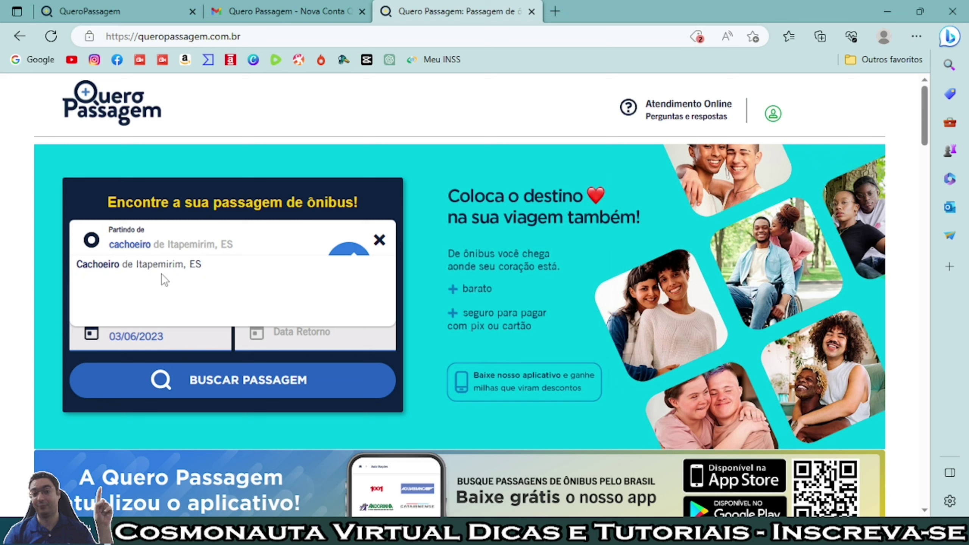
Search for bus tickets from Cachoeiro de Itapemirim, ES to Vitória, ES - Rodoviária departing on 07/06/2023
click(160, 277)
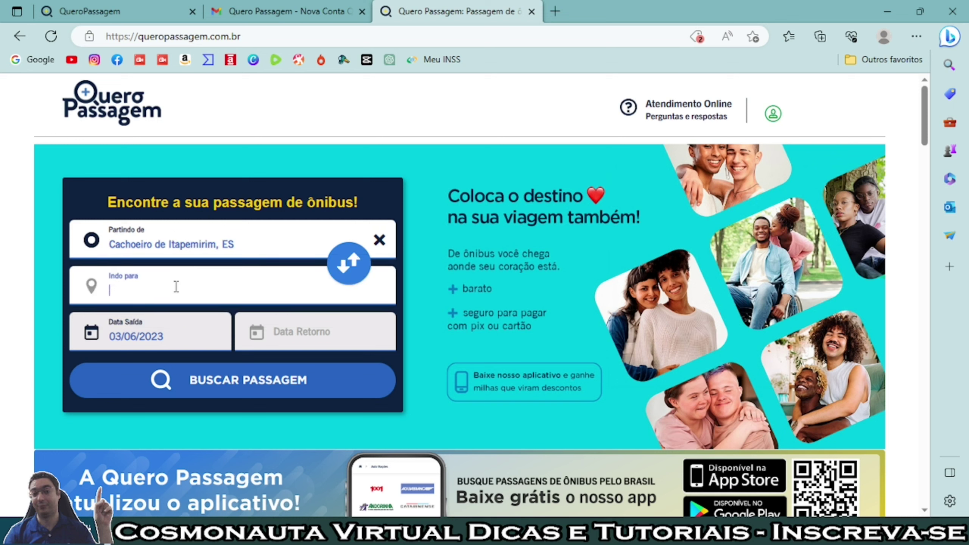
text(vir)
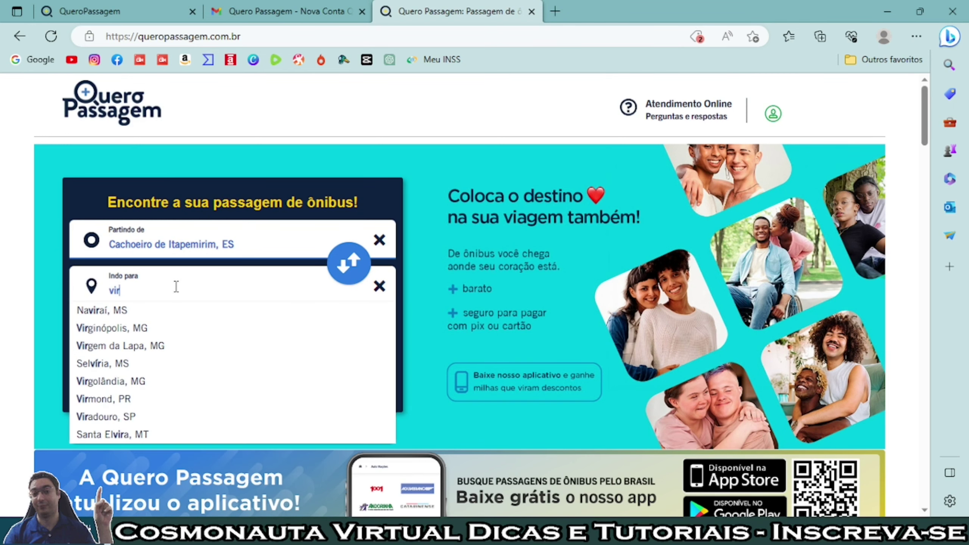
key(BackSpace)
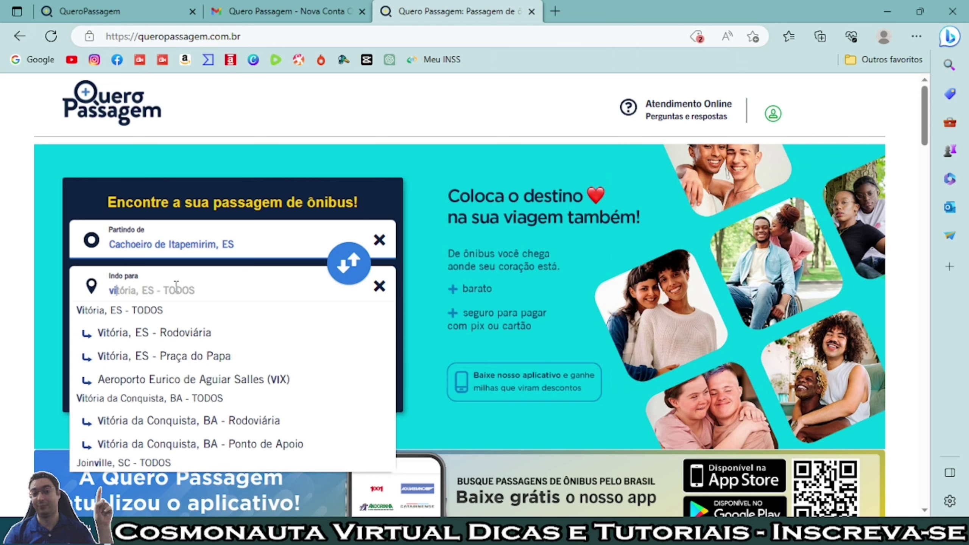
click(153, 332)
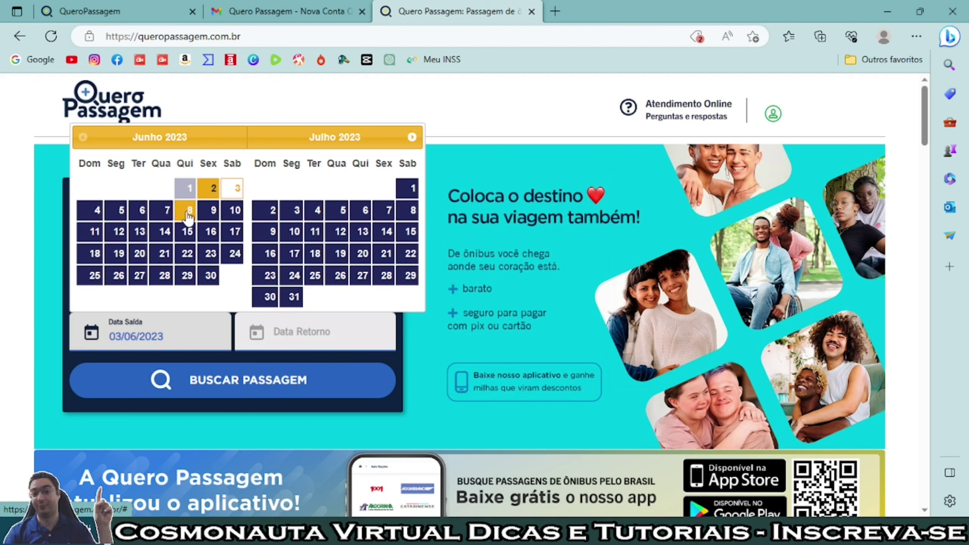
click(166, 210)
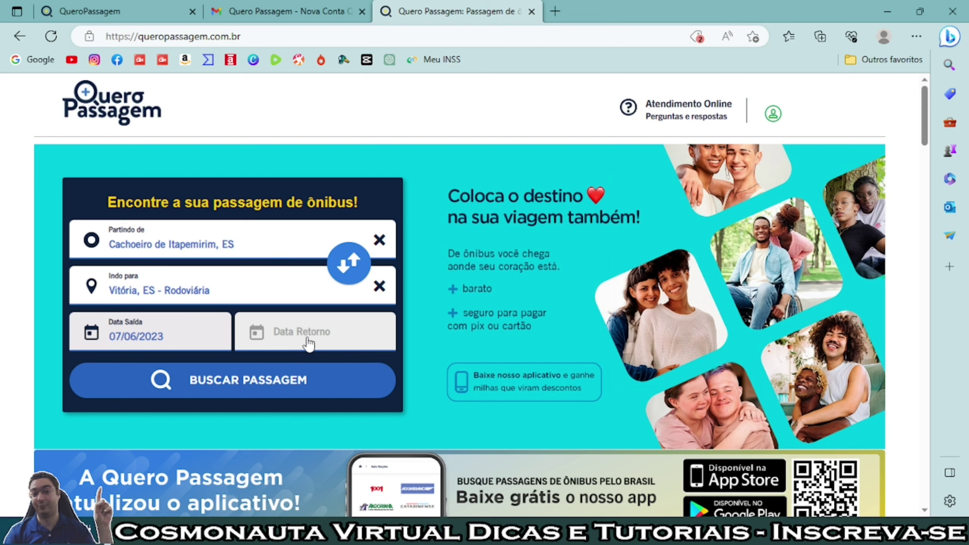
click(257, 383)
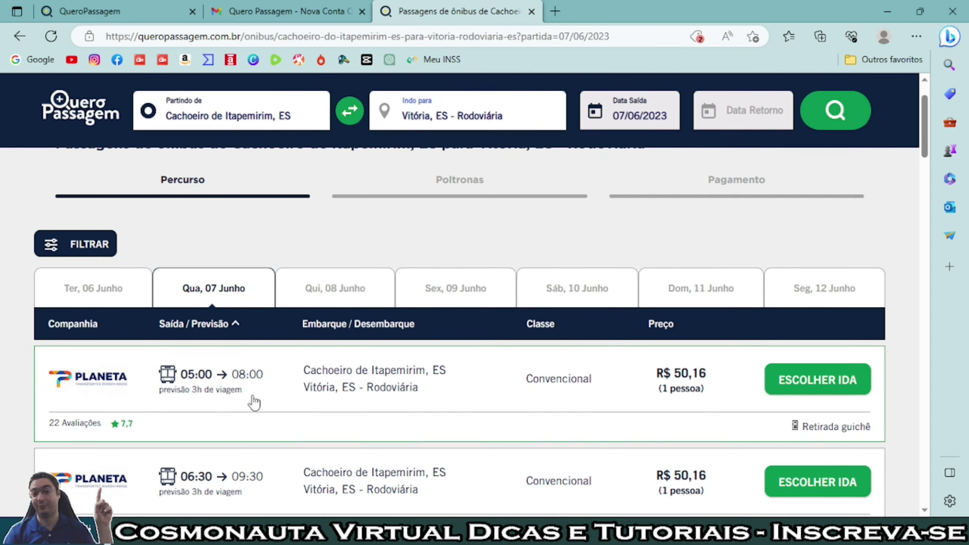
Review the departure times, classes and prices of the trips listed for 07 June
scroll(189, 424, down, 2)
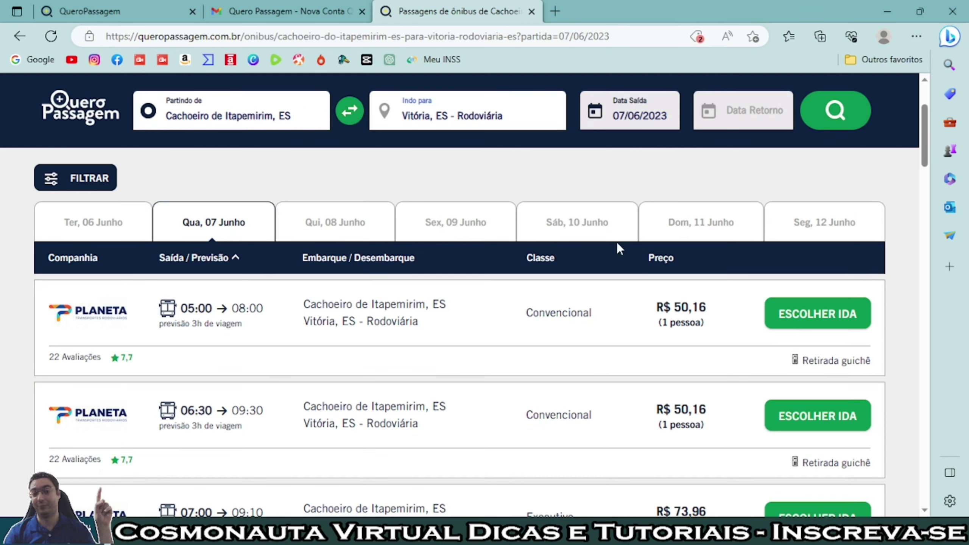
scroll(396, 363, up, 3)
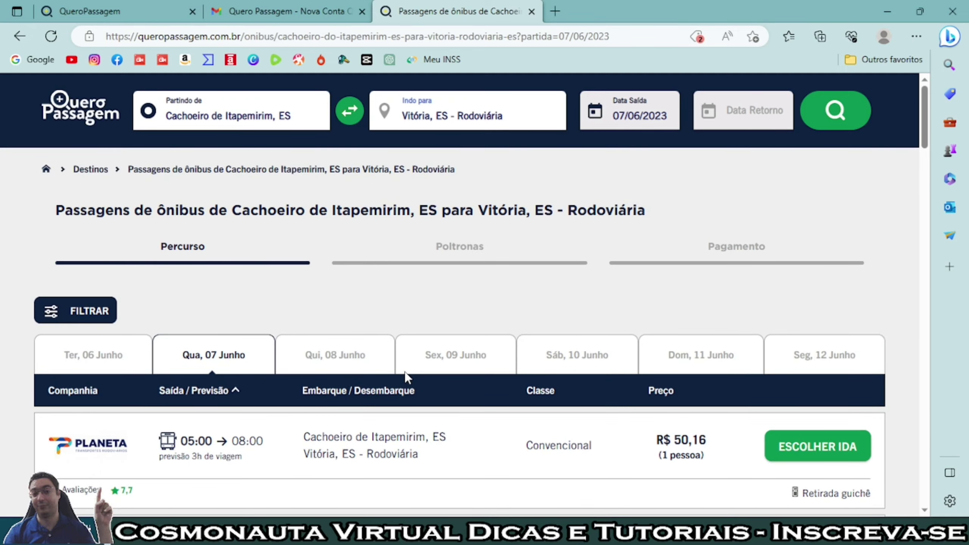
scroll(404, 371, down, 10)
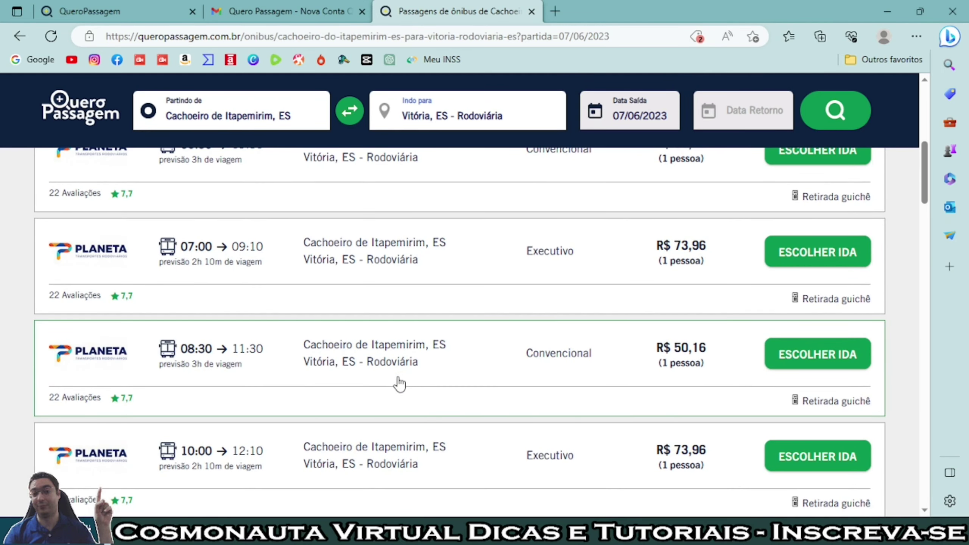
scroll(261, 381, down, 3)
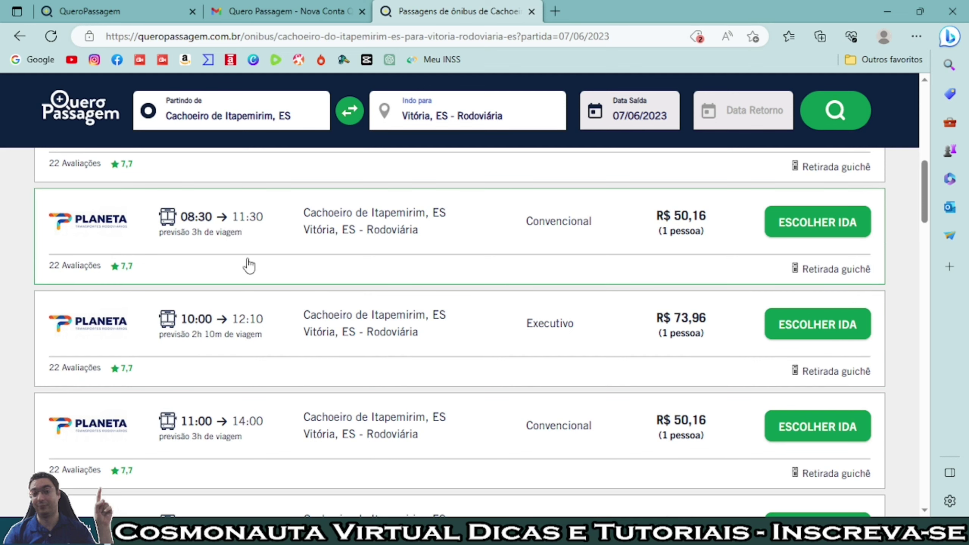
scroll(259, 348, up, 3)
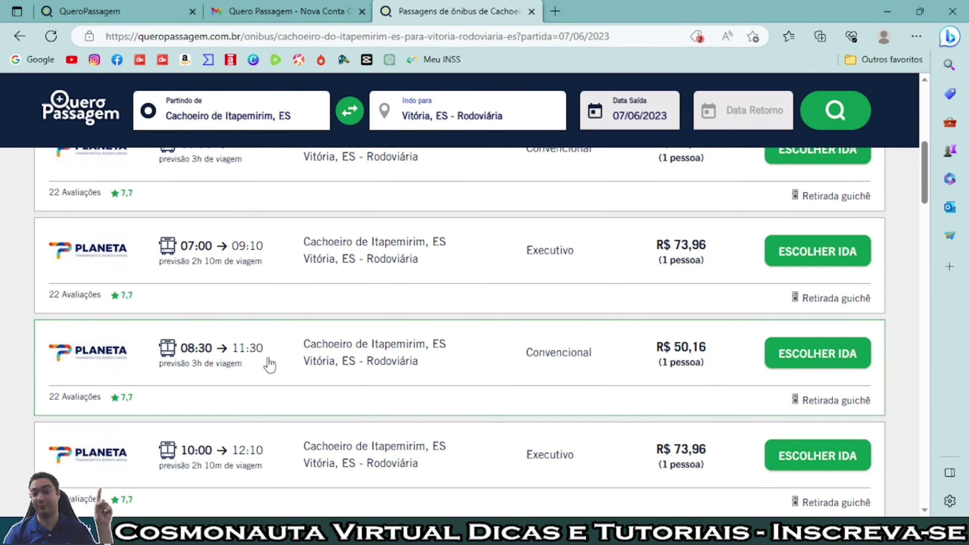
scroll(670, 412, down, 2)
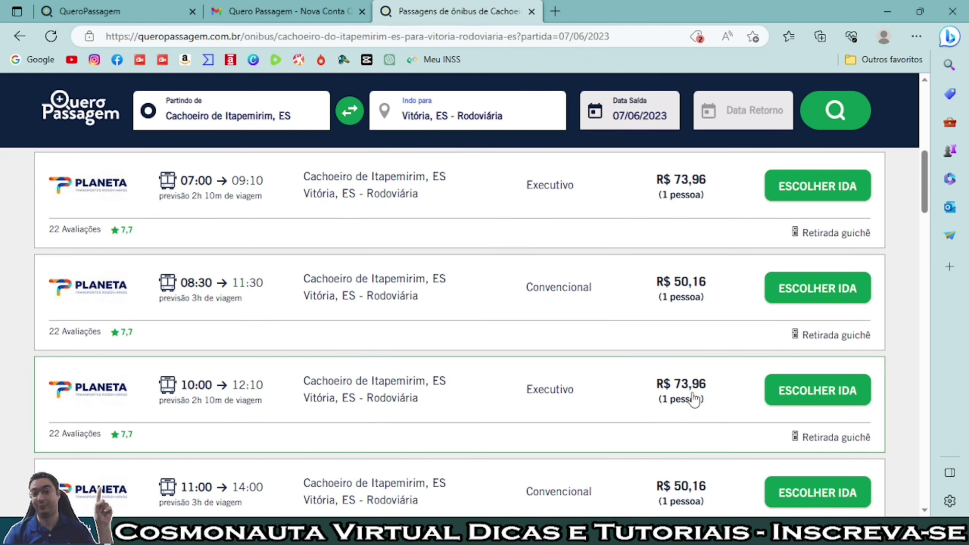
scroll(683, 389, down, 5)
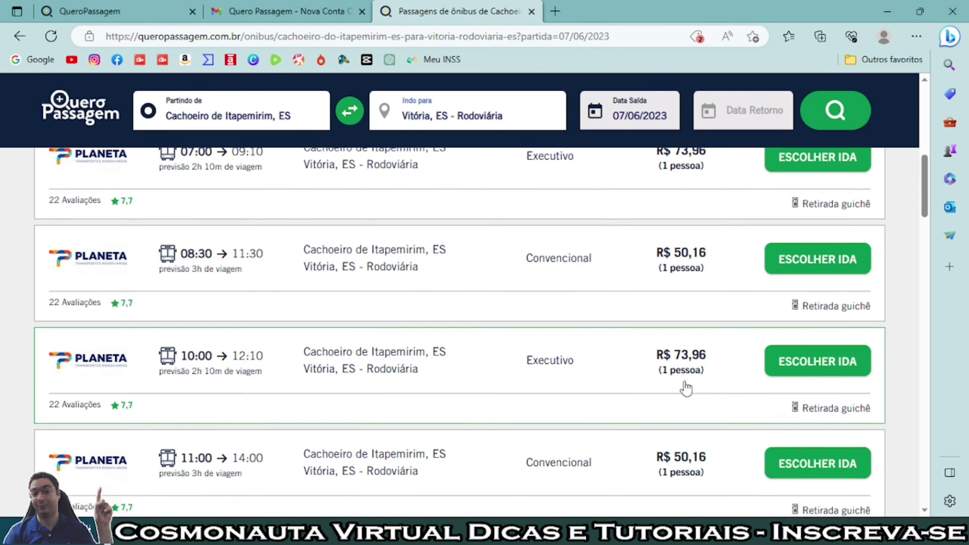
scroll(683, 390, up, 1)
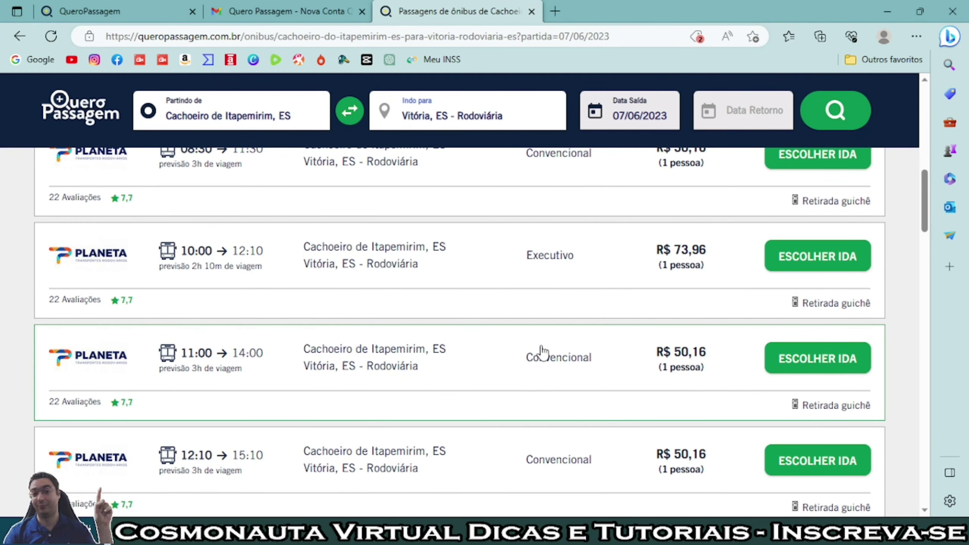
scroll(519, 334, up, 3)
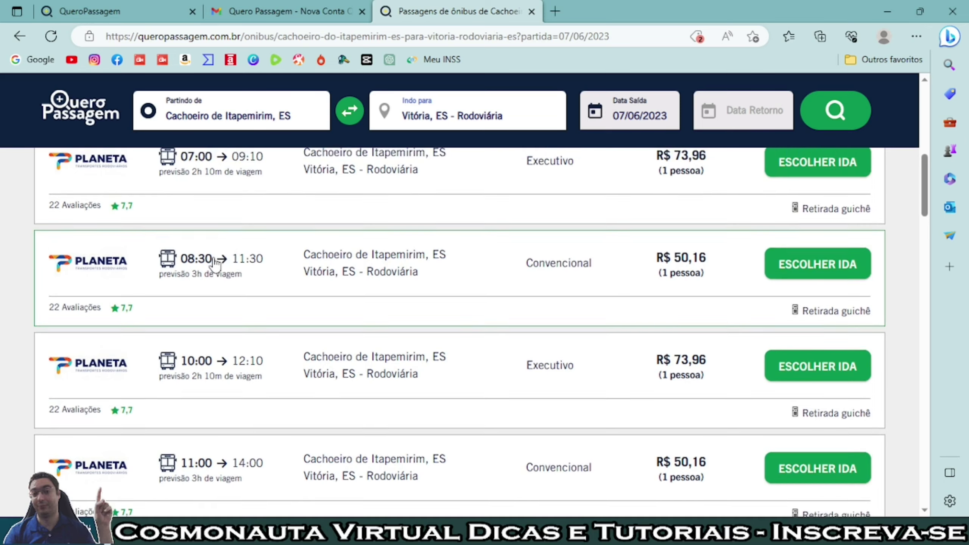
scroll(215, 263, up, 1)
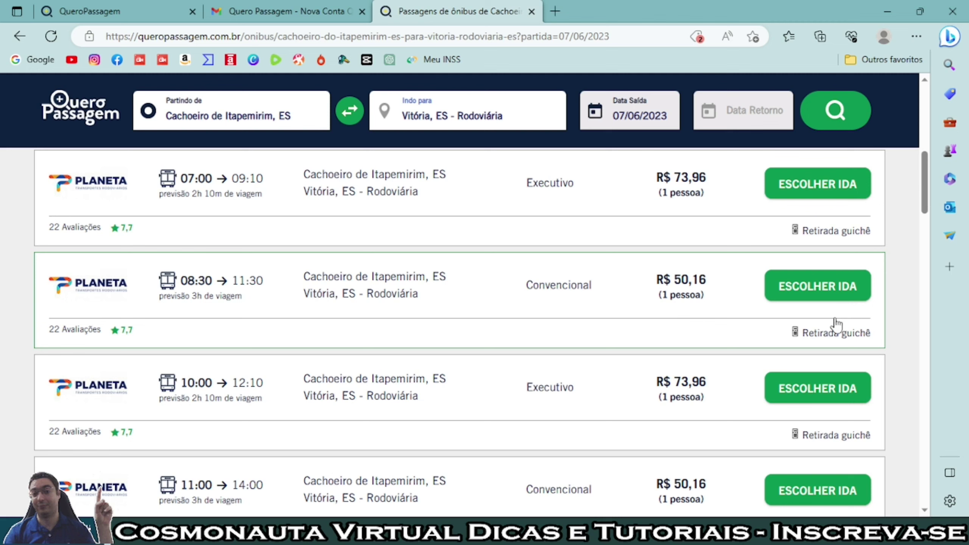
Choose the 08:30 Planeta Convencional departure and select seat 11 on the bus seat map
click(808, 293)
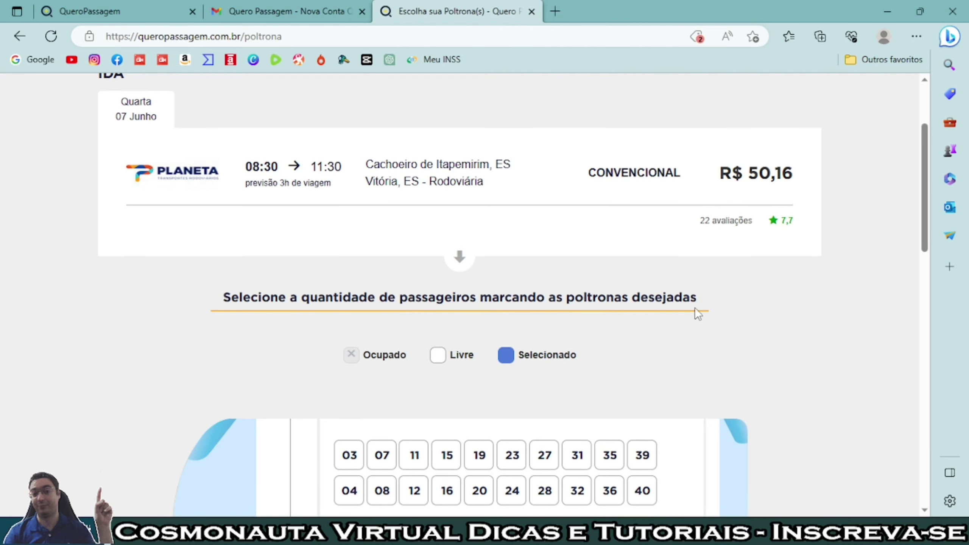
scroll(676, 303, down, 2)
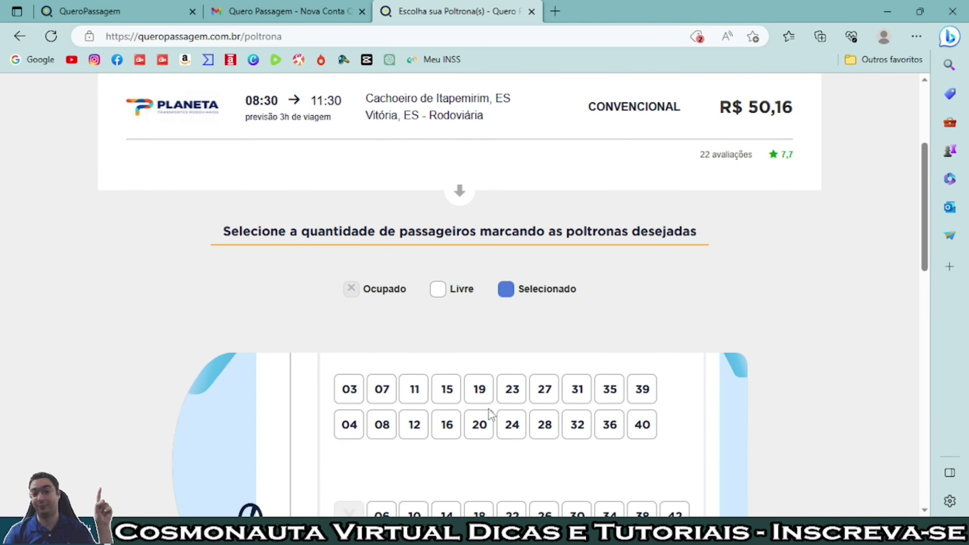
scroll(488, 411, down, 4)
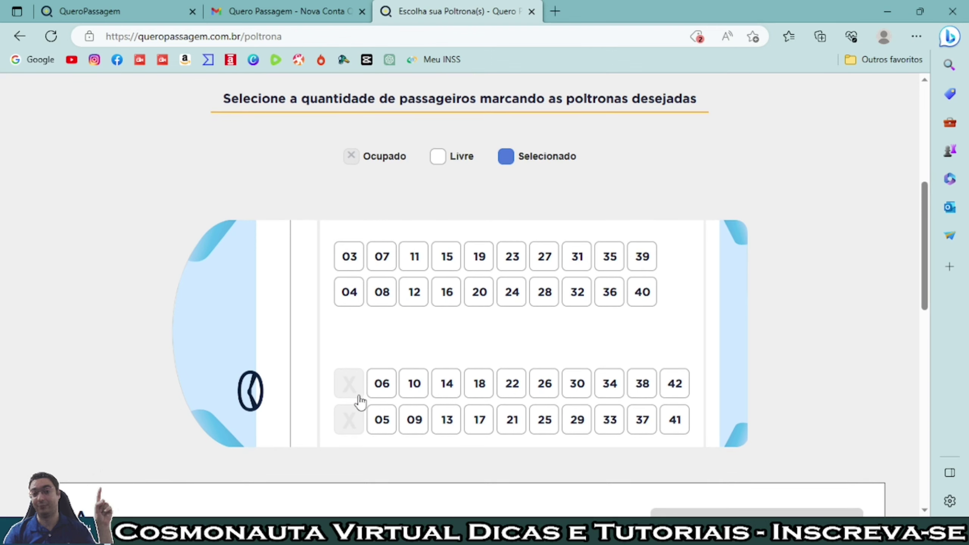
scroll(466, 393, up, 1)
scroll(466, 393, up, 1)
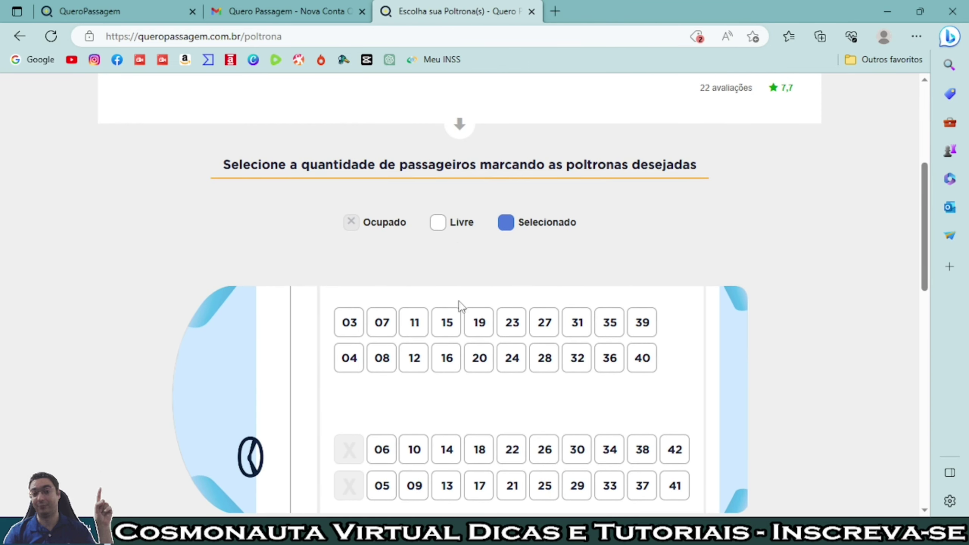
click(415, 324)
scroll(473, 330, down, 3)
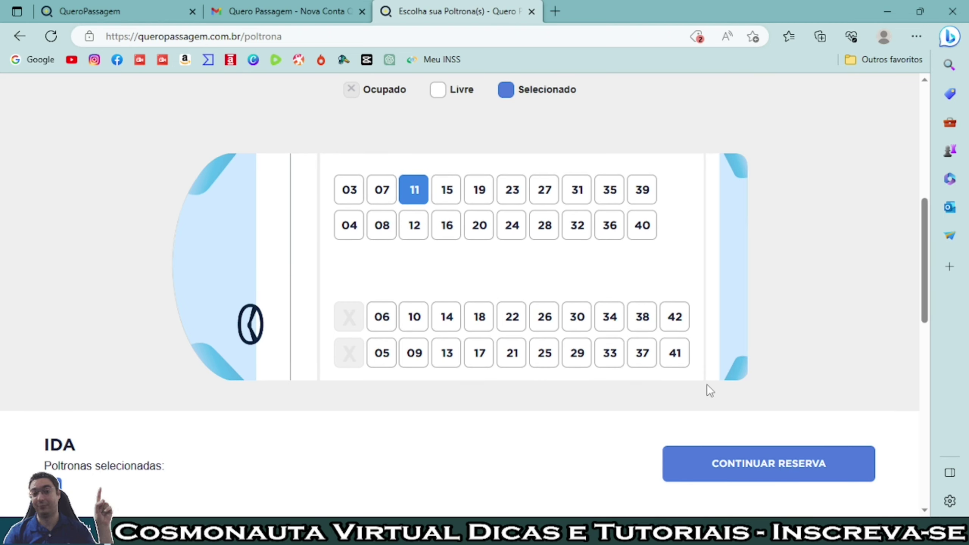
click(482, 195)
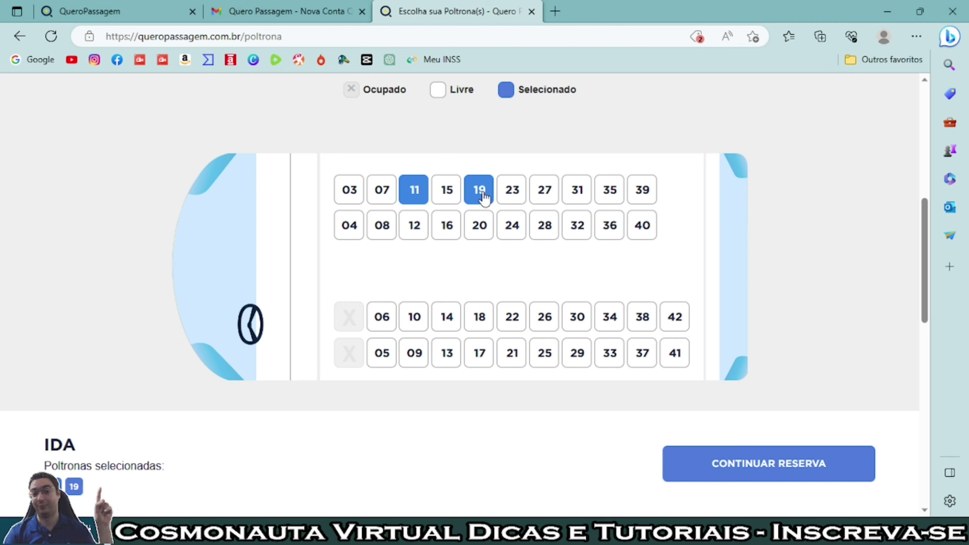
click(482, 195)
click(479, 199)
click(480, 199)
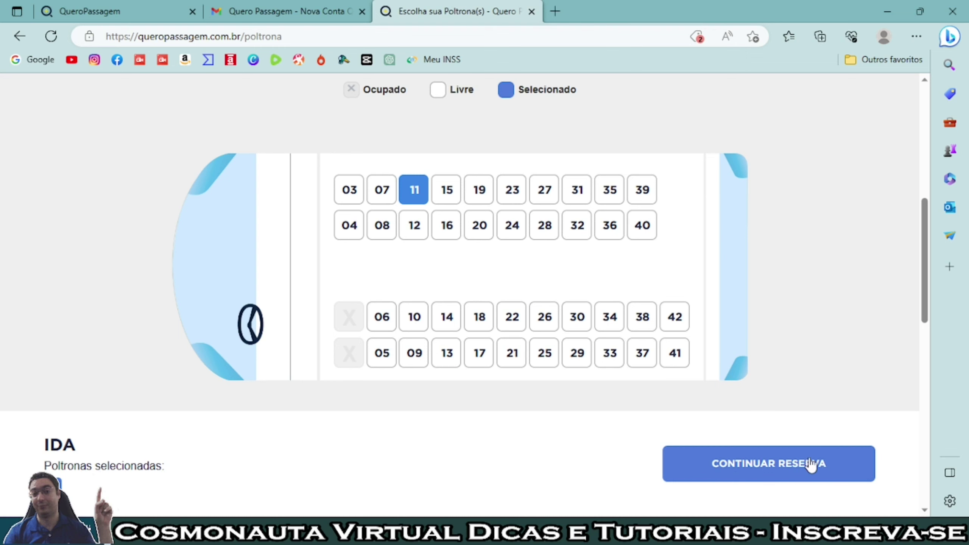
Continue the reservation and fill in the passenger's full name, document number, CPF and date of birth
click(772, 472)
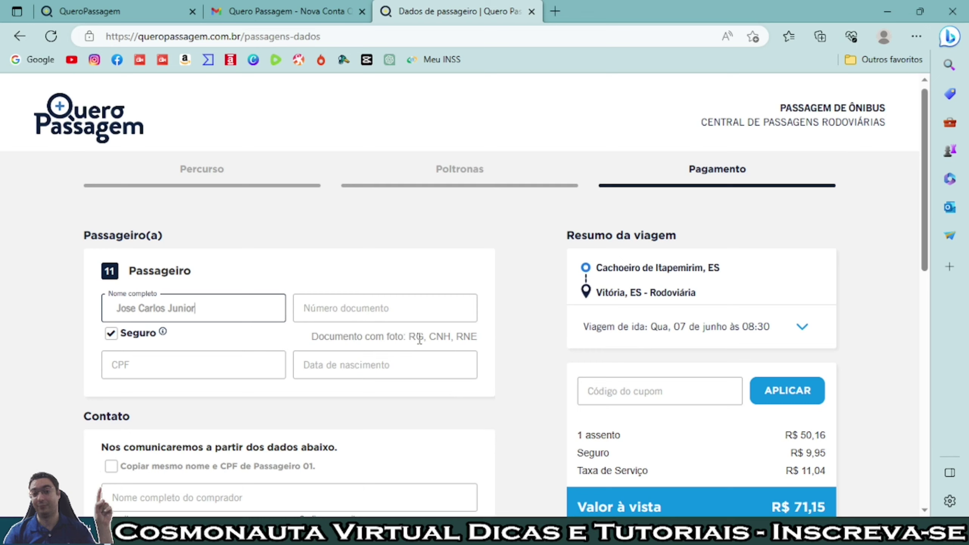
click(363, 311)
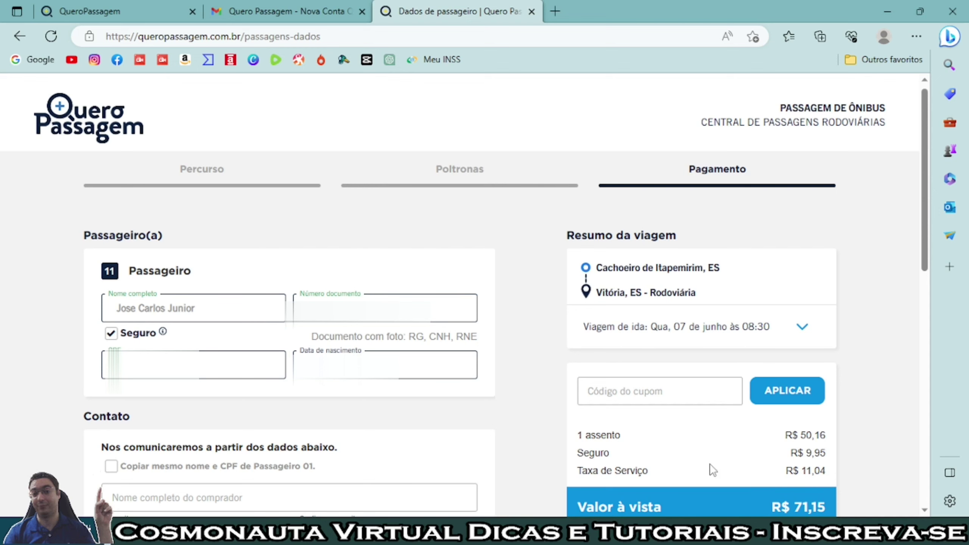
Copy the passenger's name and CPF into the contact data, fill in the phone and CEP, and generate the Pix payment code
scroll(117, 134, down, 1)
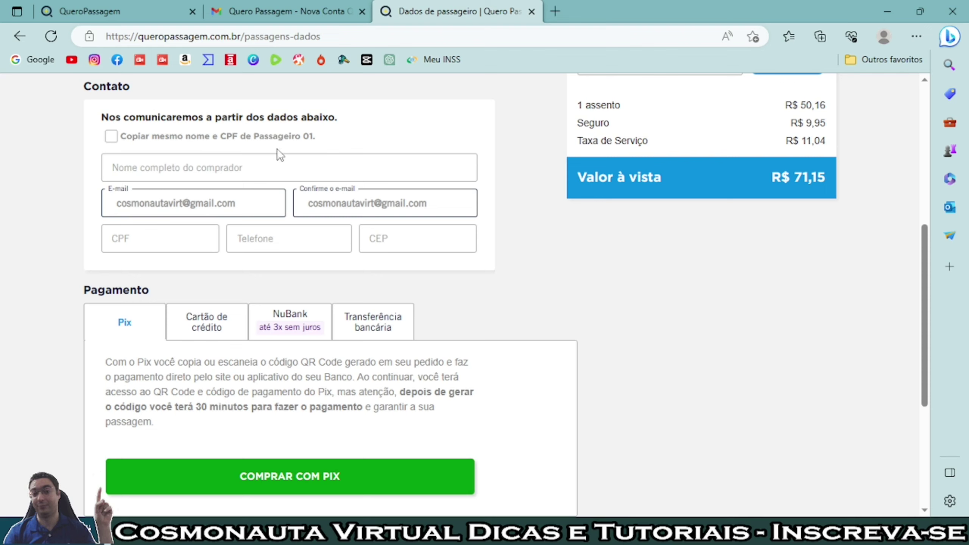
click(111, 137)
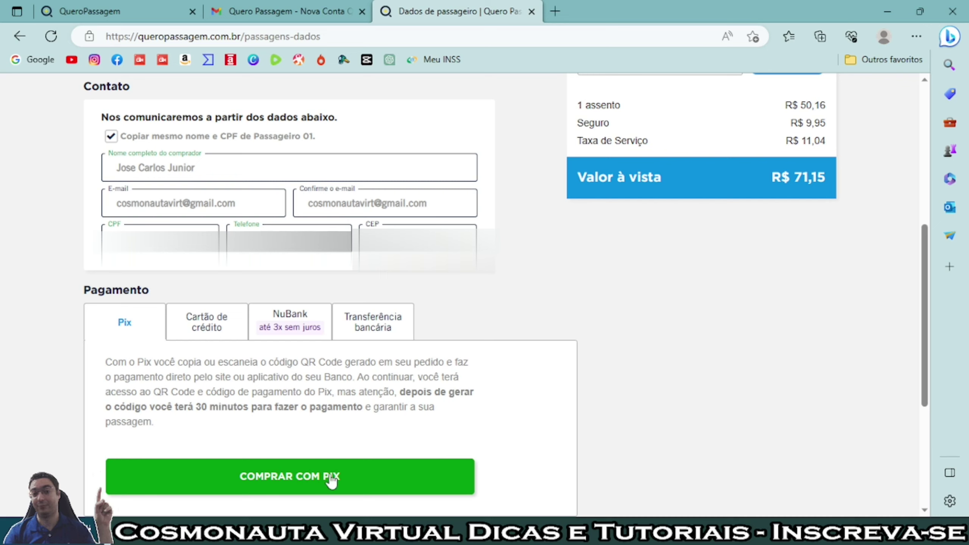
click(286, 477)
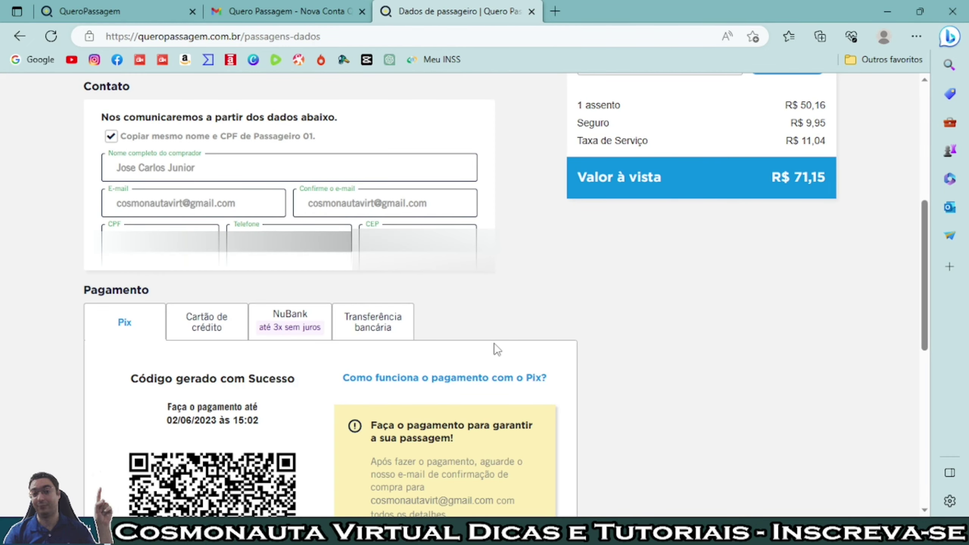
scroll(492, 336, down, 6)
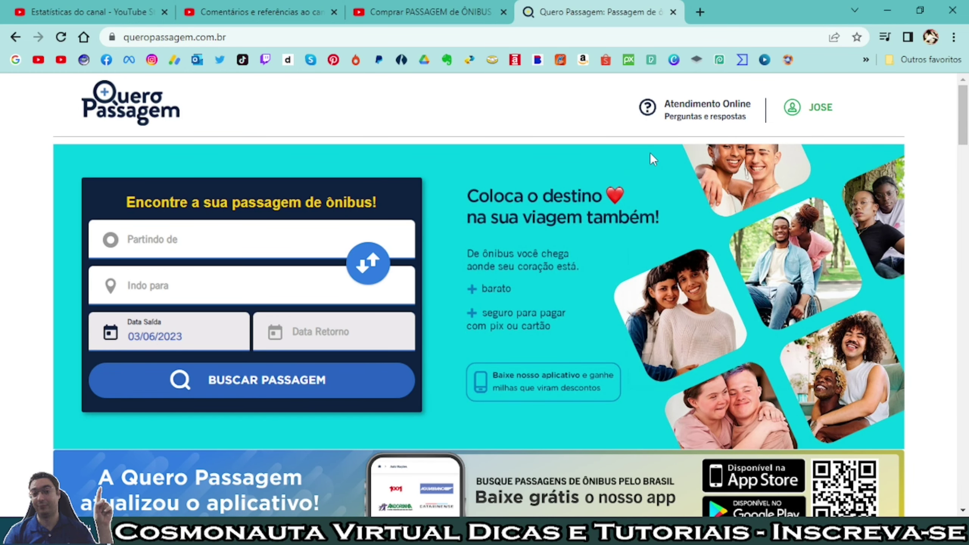
Open the account's ticket orders and save the active order's purchase confirmation PDF in the Downloads folder
click(820, 115)
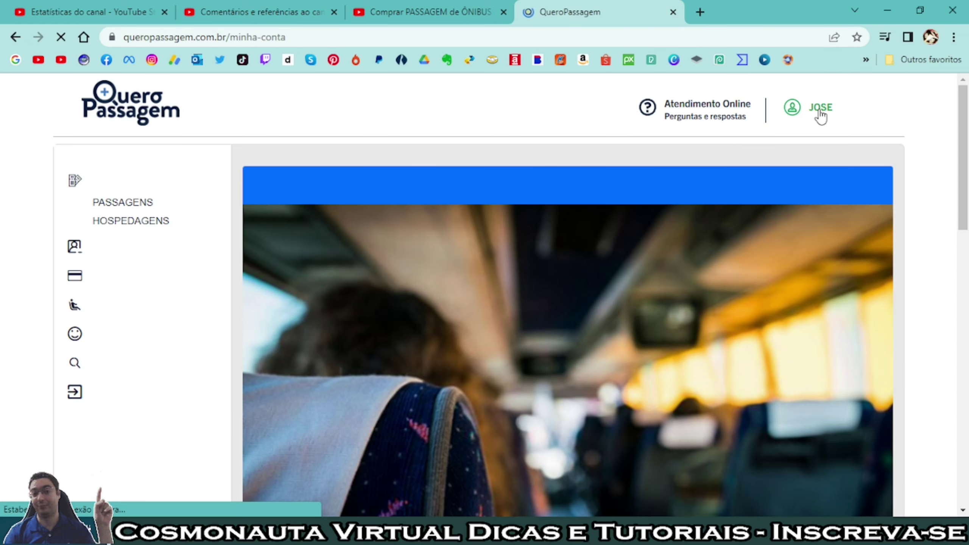
click(116, 208)
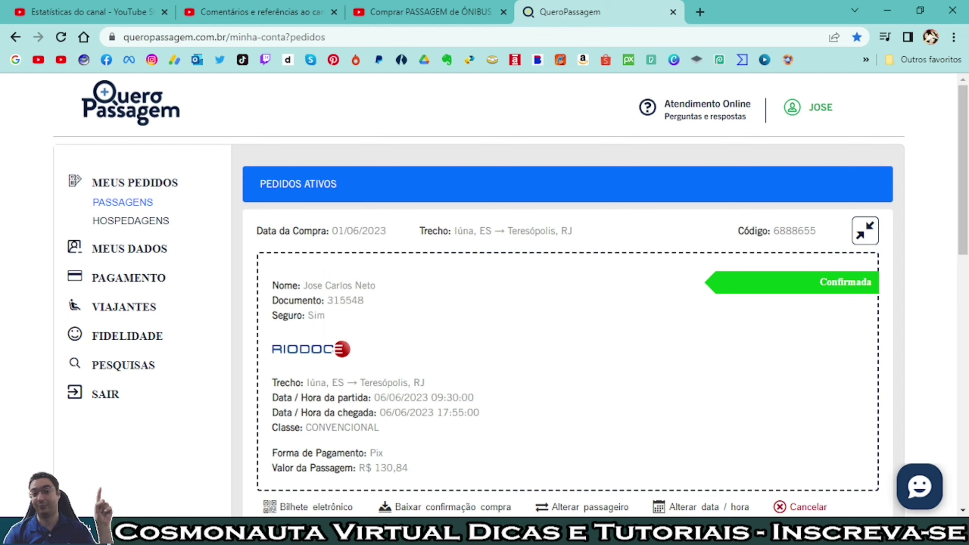
click(450, 508)
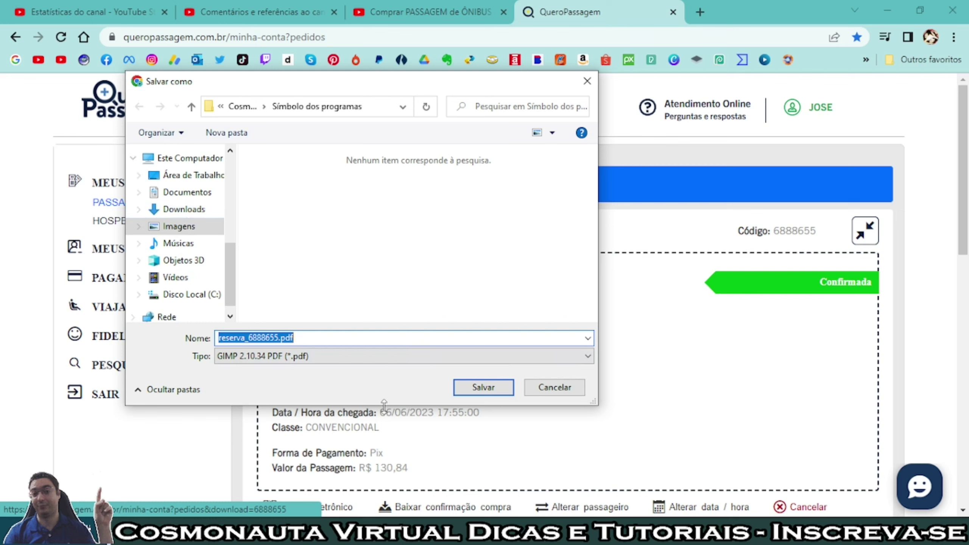
click(190, 216)
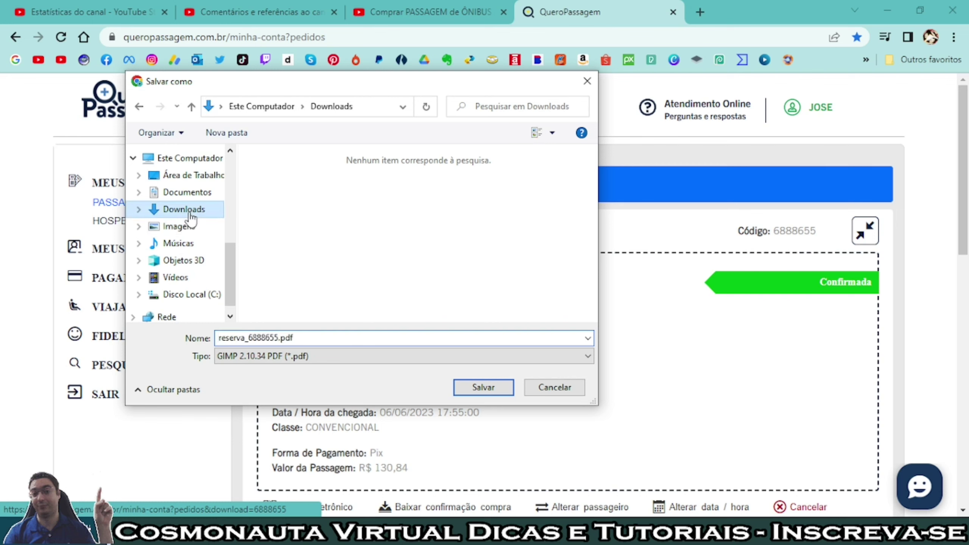
click(477, 391)
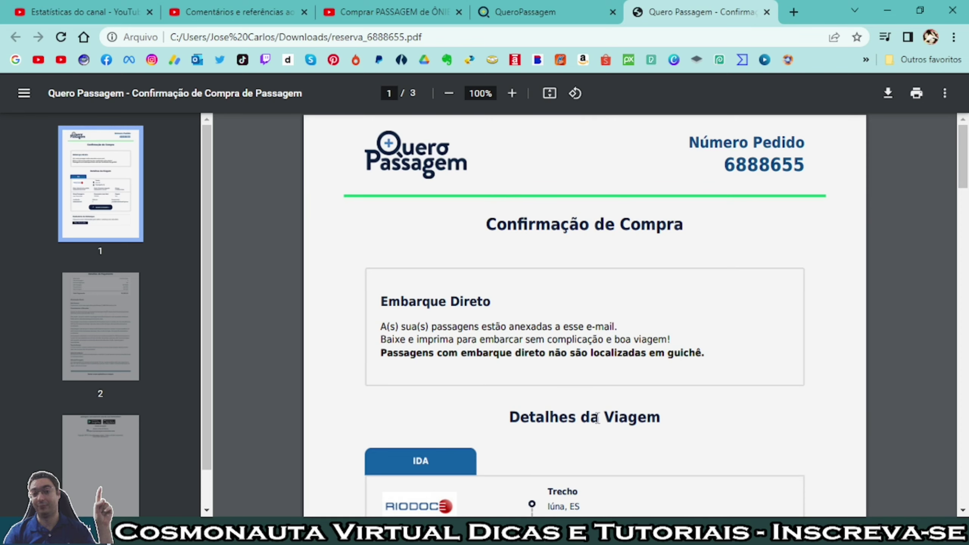
Open the electronic ticket for Passagem 1 from the purchase confirmation PDF and bring up its print settings
scroll(621, 396, down, 7)
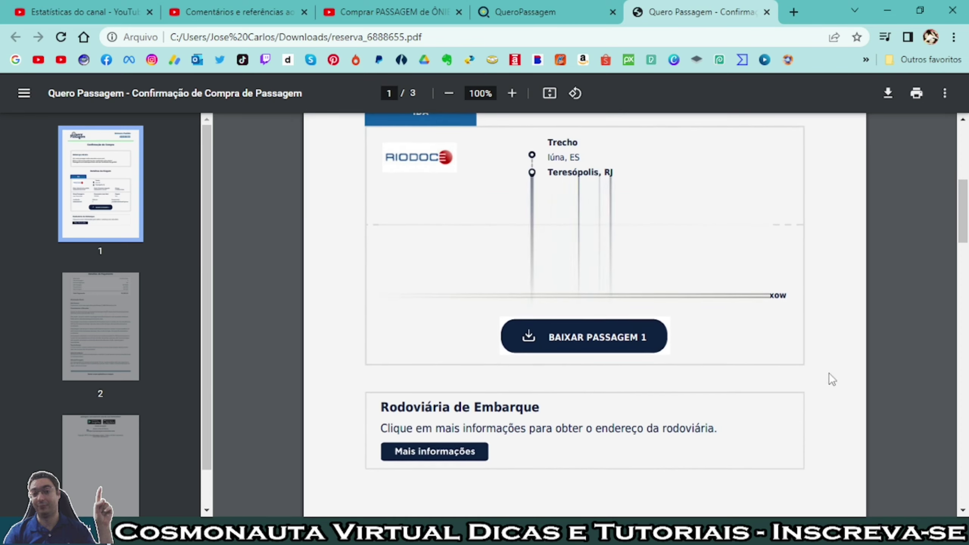
click(591, 341)
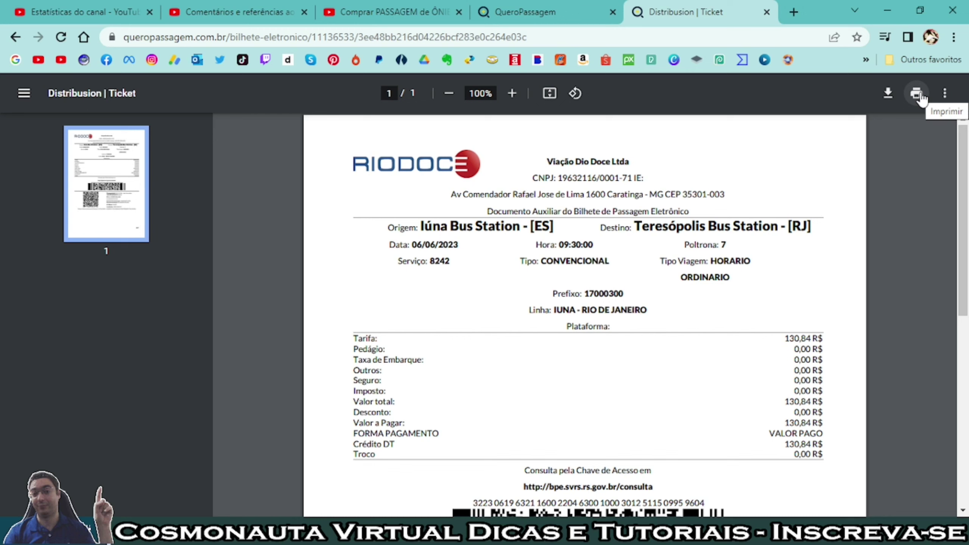
key(ctrl+w)
click(916, 93)
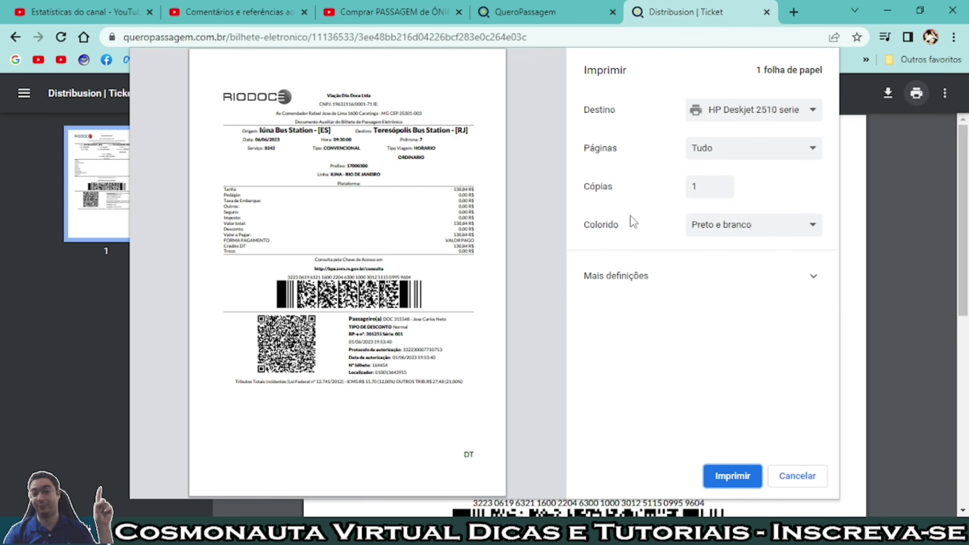